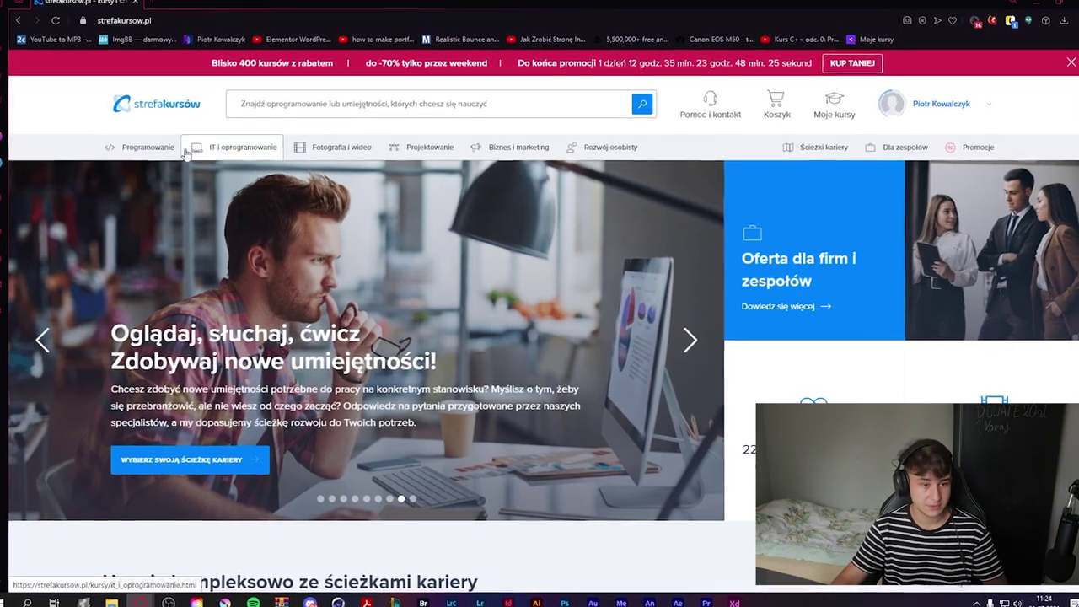
Browse the site's top menu items and scroll down the page
{"action": "mouse_move", "coordinate": [152, 156]}
{"action": "mouse_move", "coordinate": [299, 150]}
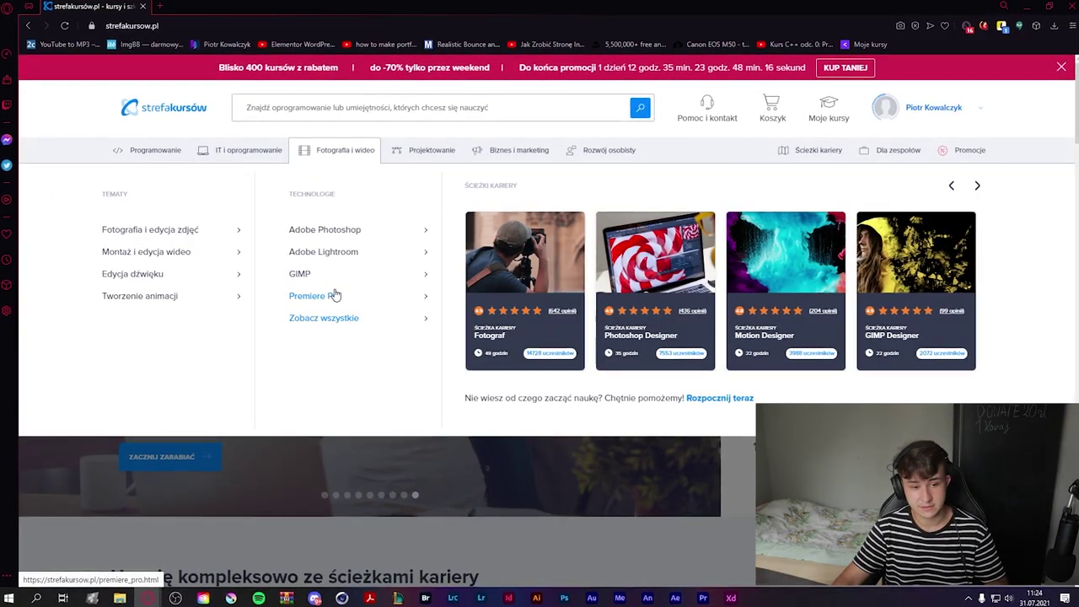
{"action": "mouse_move", "coordinate": [426, 150]}
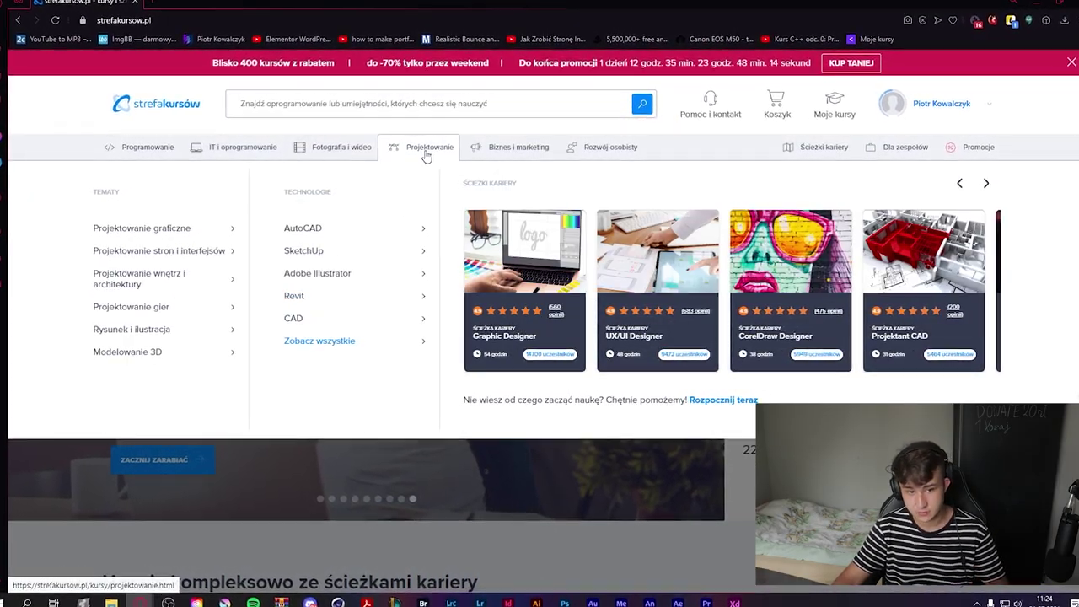
{"action": "mouse_move", "coordinate": [354, 148]}
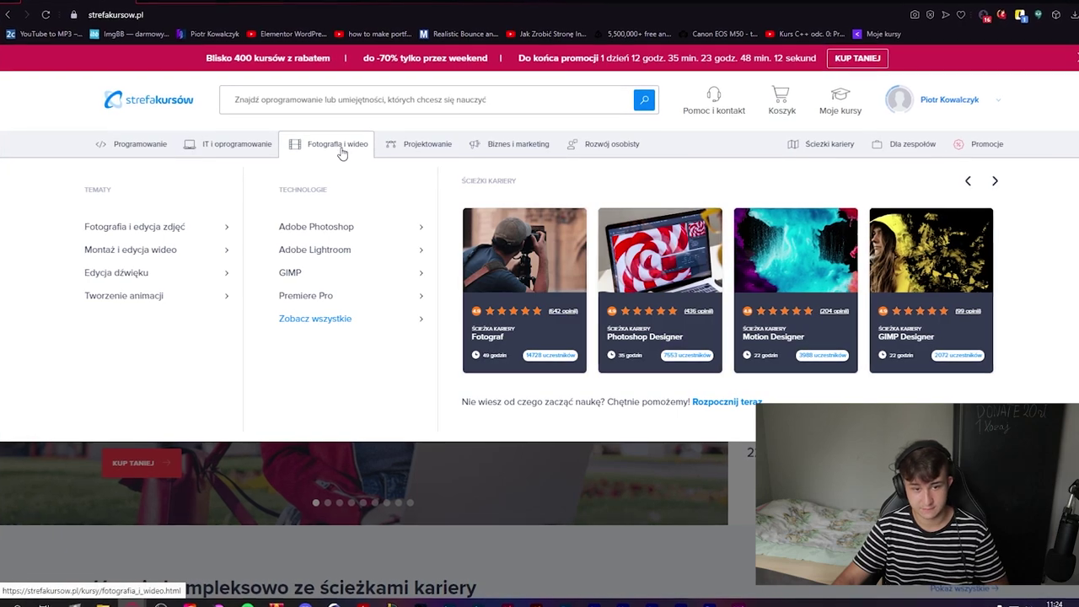
{"action": "mouse_move", "coordinate": [237, 148]}
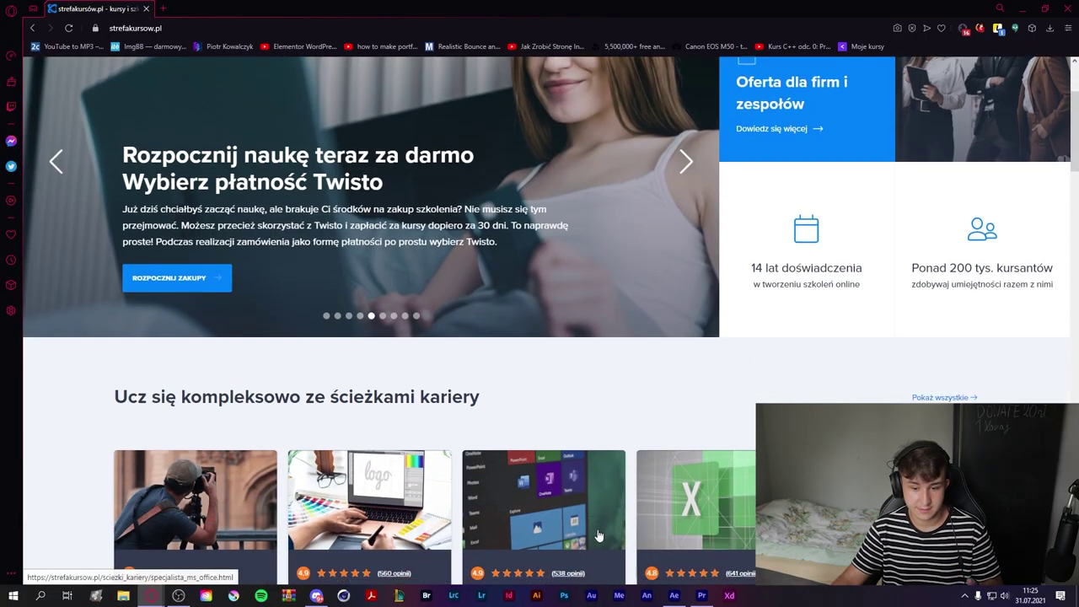
{"action": "scroll", "coordinate": [607, 534], "scroll_direction": "down", "scroll_amount": 2}
{"action": "scroll", "coordinate": [608, 535], "scroll_direction": "down", "scroll_amount": 2}
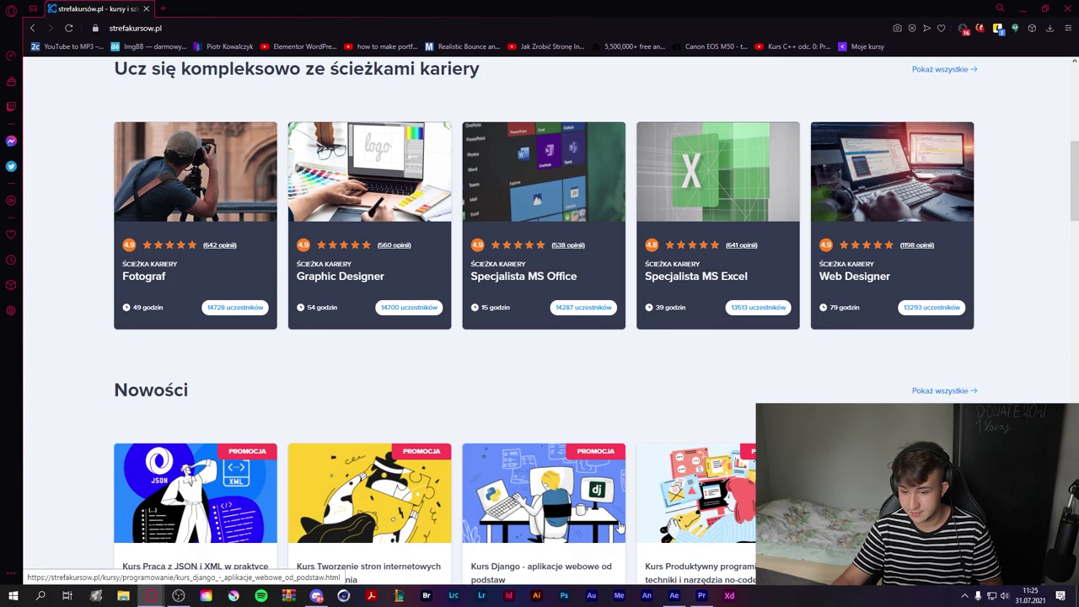
{"action": "scroll", "coordinate": [619, 526], "scroll_direction": "down", "scroll_amount": 2}
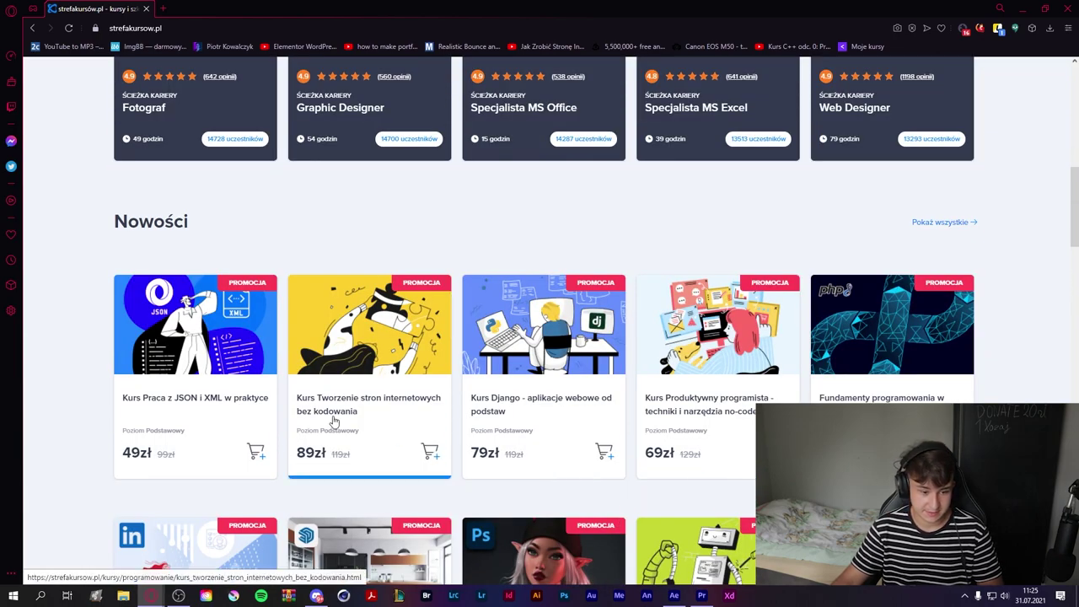
{"action": "scroll", "coordinate": [561, 494], "scroll_direction": "down", "scroll_amount": 5}
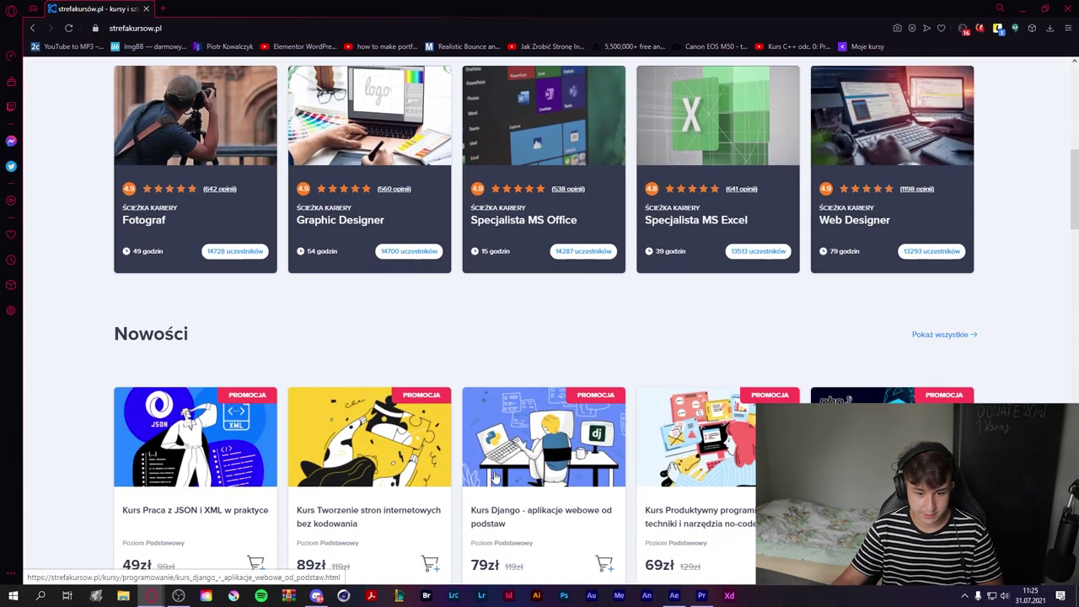
{"action": "scroll", "coordinate": [578, 502], "scroll_direction": "down", "scroll_amount": 2}
{"action": "scroll", "coordinate": [590, 499], "scroll_direction": "down", "scroll_amount": 3}
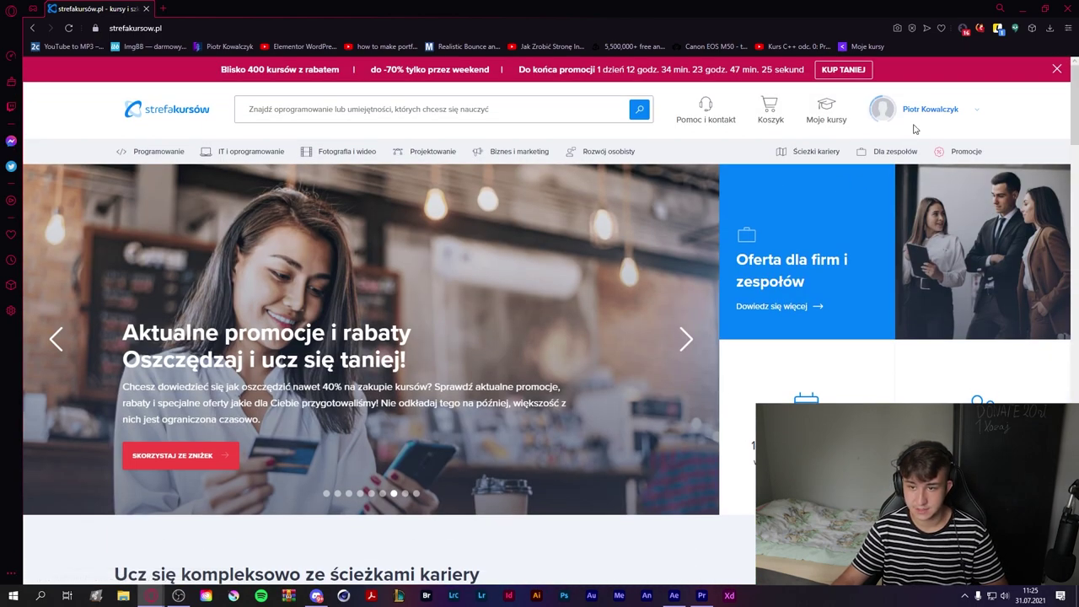
Continue the After Effects CC course from the account menu, decline resuming, and scroll to Program nauczania
{"action": "left_click", "coordinate": [918, 130]}
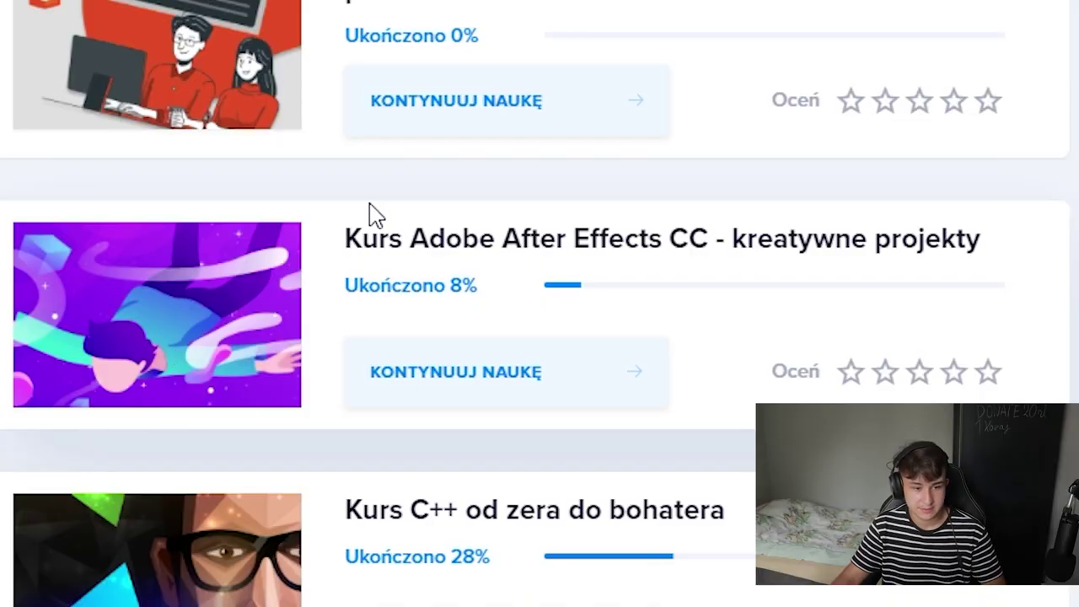
{"action": "left_click", "coordinate": [498, 396]}
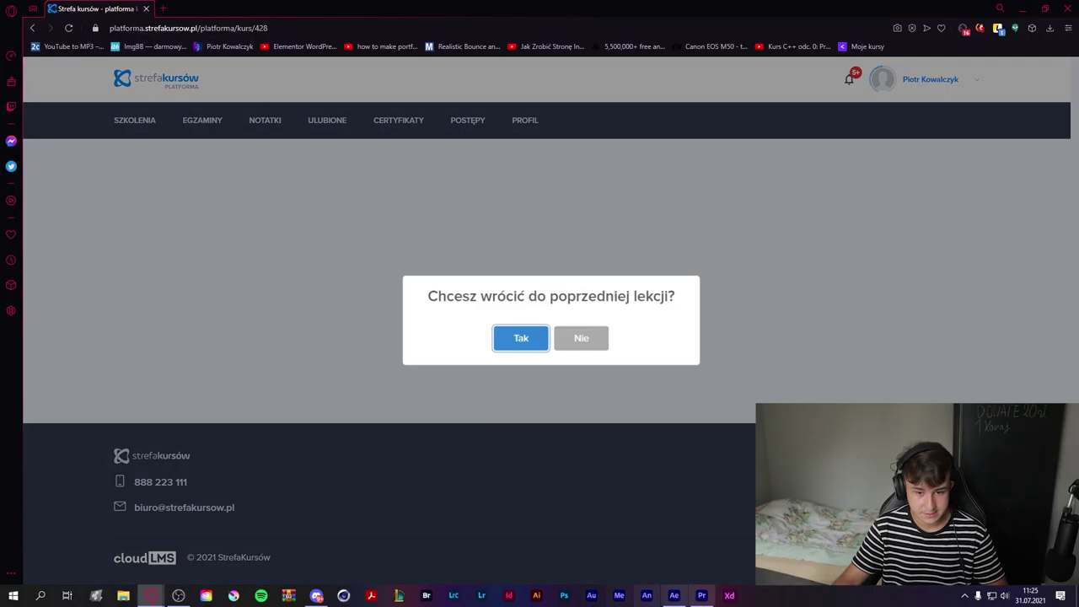
{"action": "left_click", "coordinate": [582, 338]}
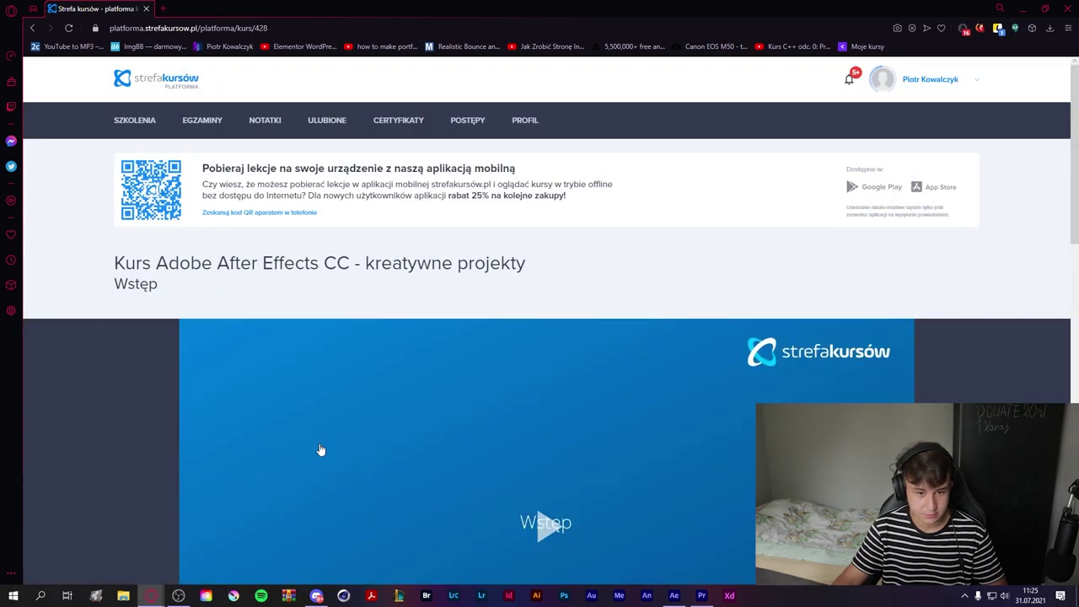
{"action": "scroll", "coordinate": [329, 440], "scroll_direction": "down", "scroll_amount": 2}
{"action": "scroll", "coordinate": [330, 441], "scroll_direction": "down", "scroll_amount": 8}
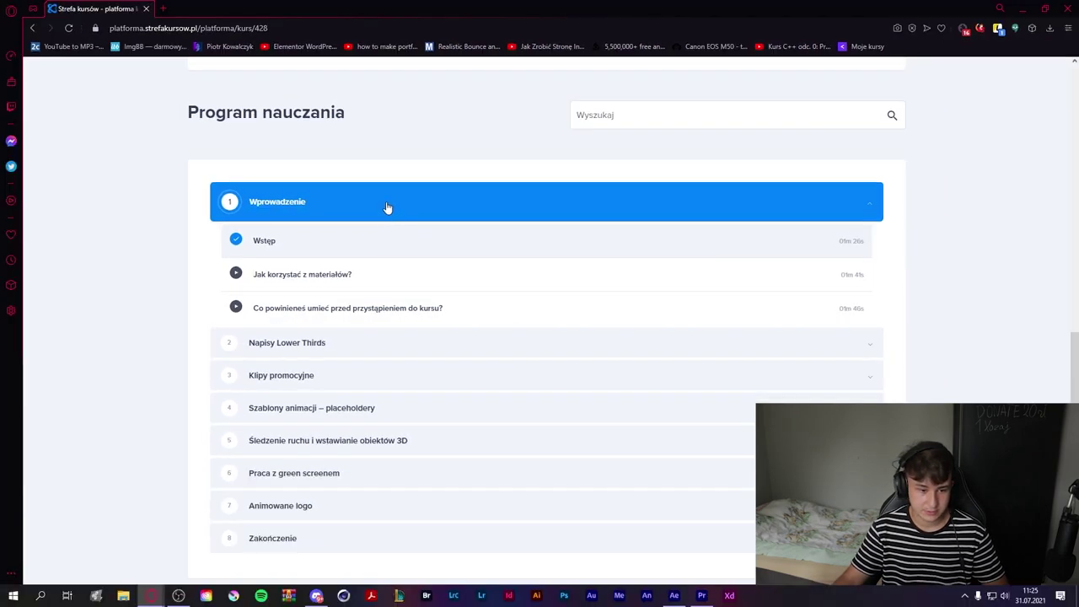
Collapse Wprowadzenie, expand Klipy promocyjne and open the Zaawansowane przejścia lesson
{"action": "left_click", "coordinate": [387, 207]}
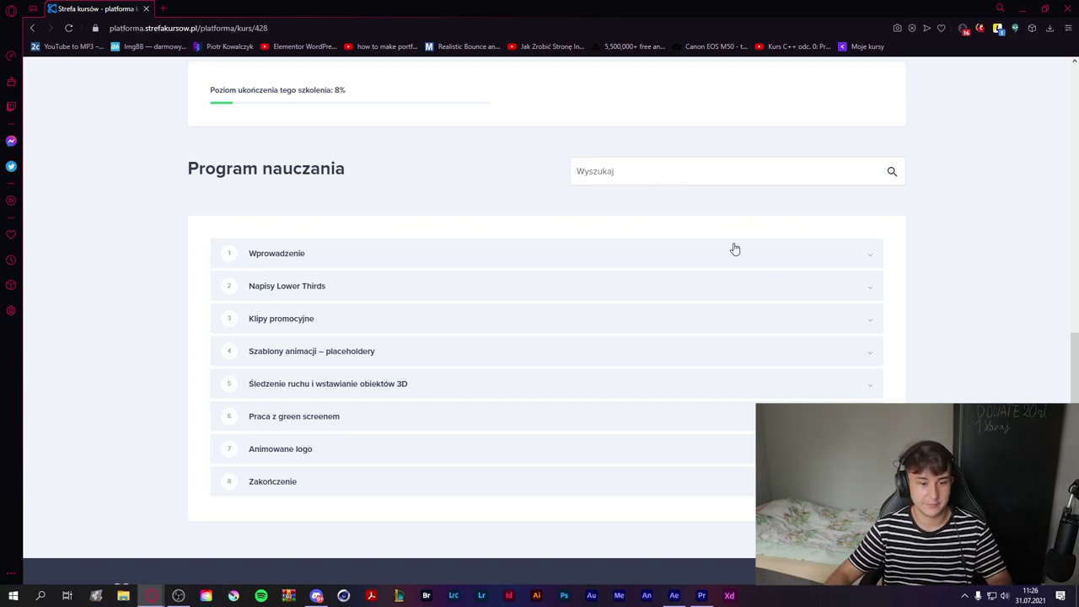
{"action": "left_click", "coordinate": [590, 318]}
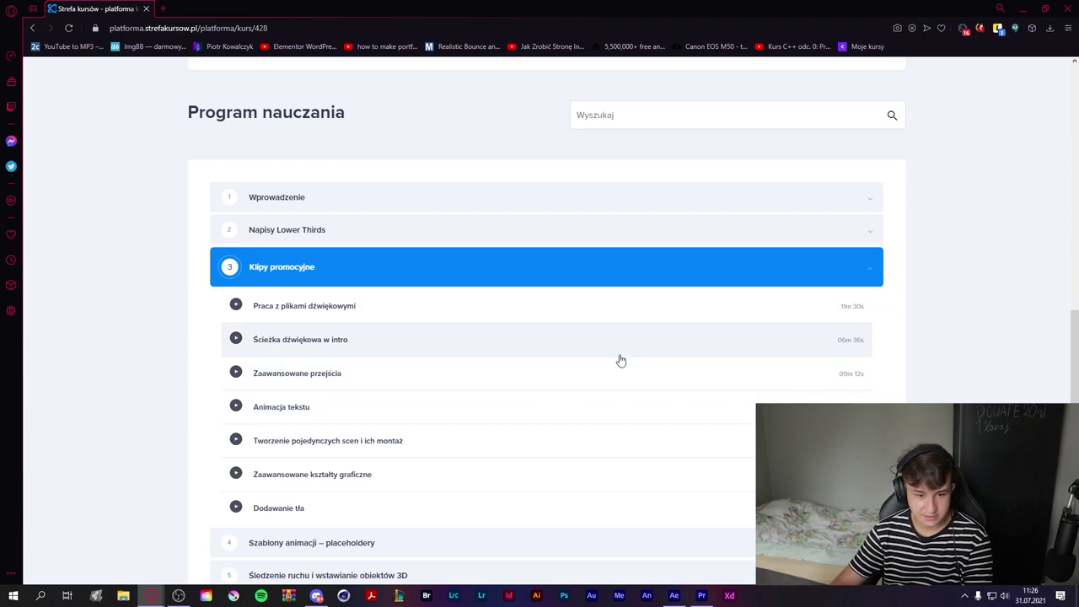
{"action": "left_click", "coordinate": [520, 373]}
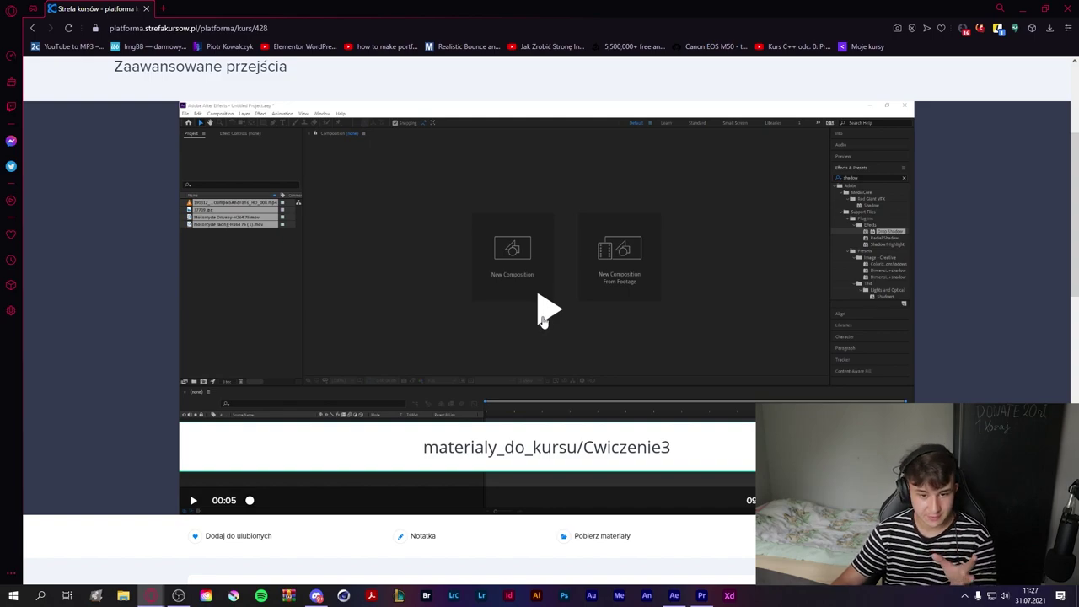
Play Zaawansowane przejścia in full screen and drag the seek bar ahead toward 1:45
{"action": "left_click", "coordinate": [544, 321]}
{"action": "left_click", "coordinate": [900, 500]}
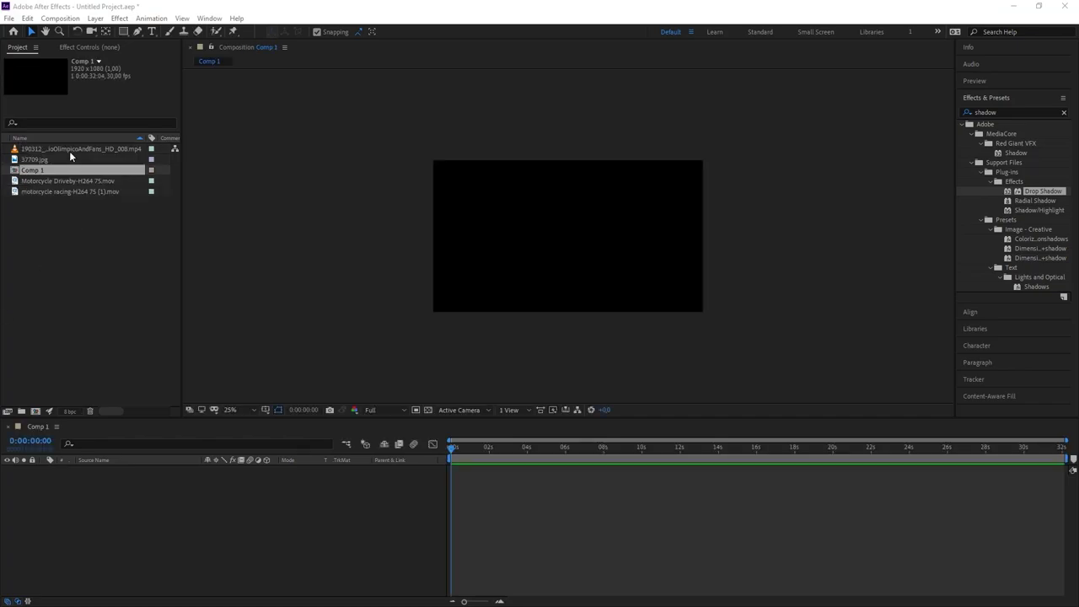
{"action": "left_click_drag", "start_coordinate": [51, 181], "coordinate": [71, 475]}
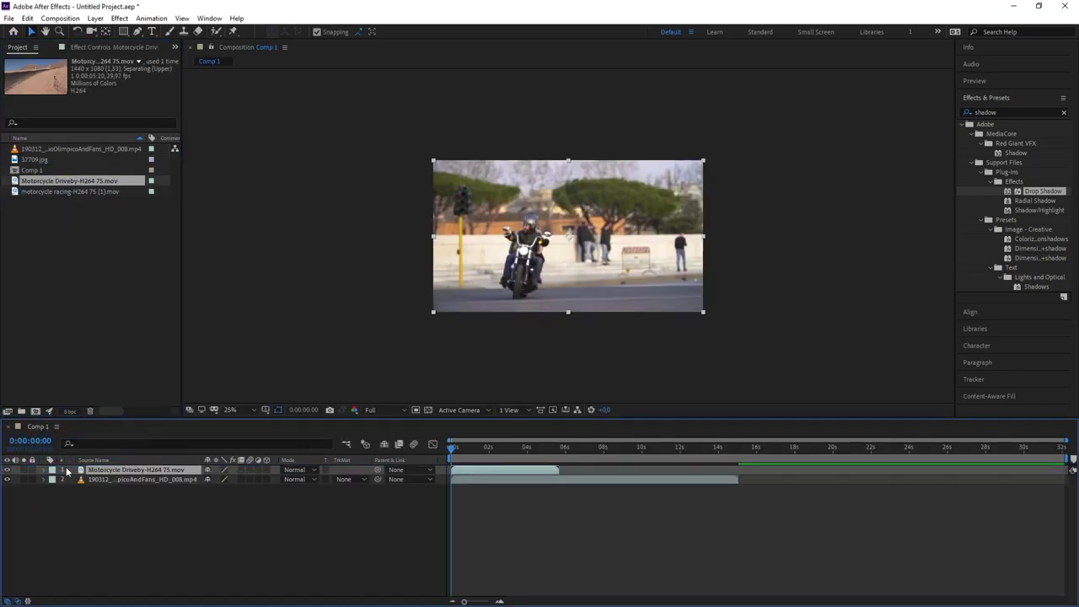
{"action": "left_click_drag", "start_coordinate": [46, 191], "coordinate": [143, 479]}
{"action": "left_click", "coordinate": [555, 540]}
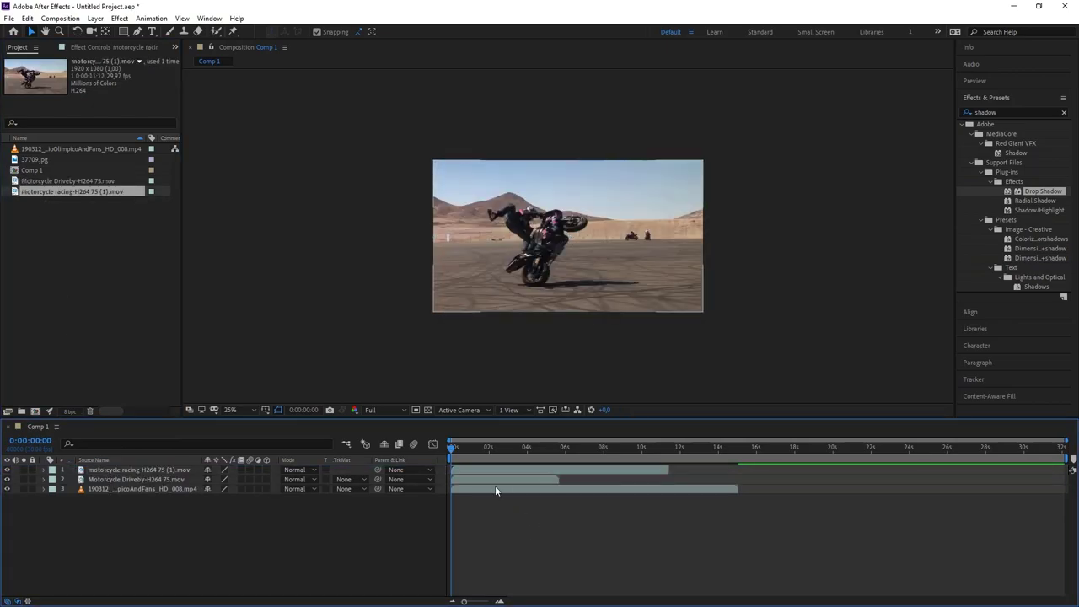
{"action": "left_click_drag", "start_coordinate": [486, 479], "coordinate": [765, 483]}
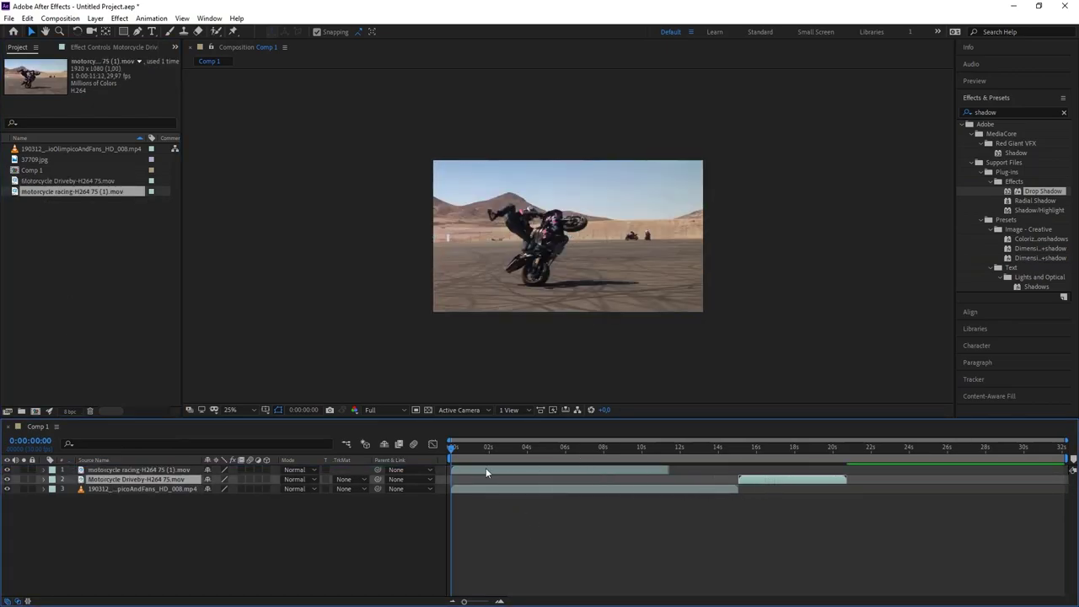
{"action": "left_click_drag", "start_coordinate": [485, 472], "coordinate": [882, 476]}
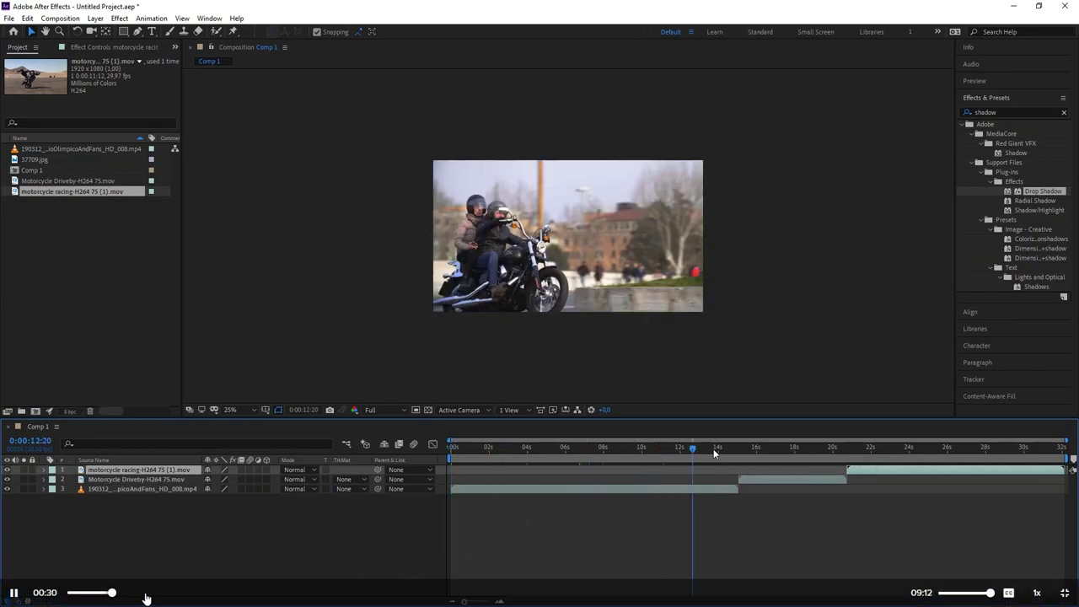
Seek through the lesson between 1:45 and 2:44 to rewatch the transition segment
{"action": "left_click_drag", "start_coordinate": [125, 592], "coordinate": [225, 592]}
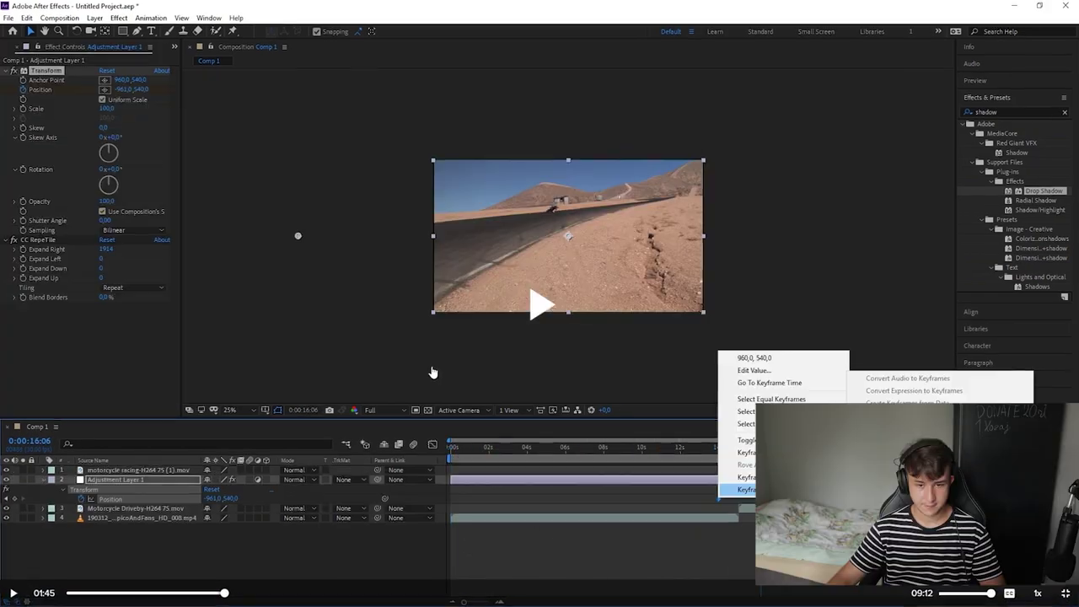
{"action": "left_click", "coordinate": [272, 568]}
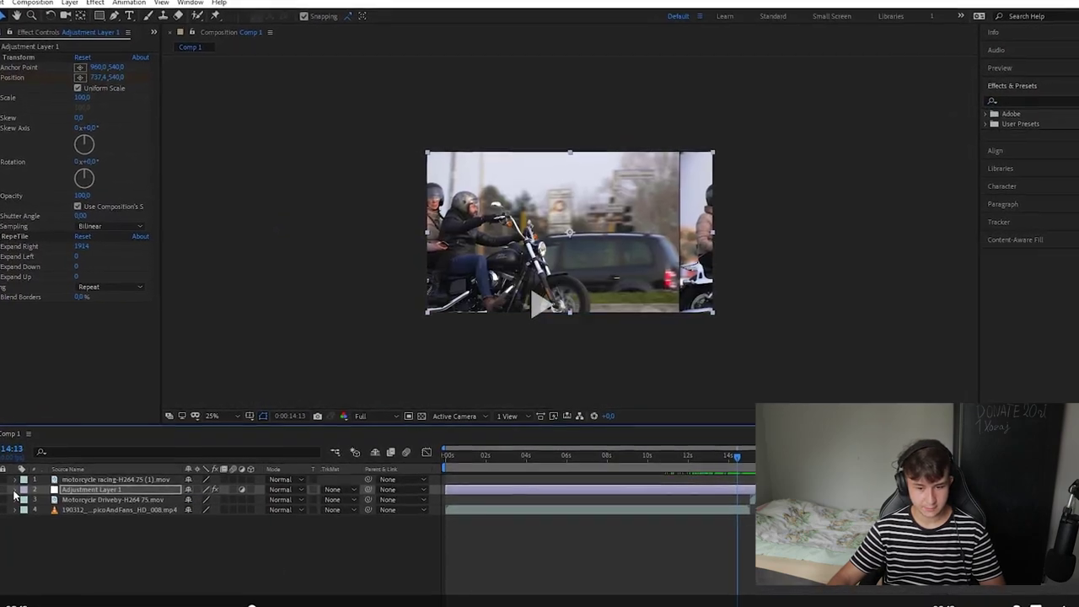
{"action": "left_click", "coordinate": [305, 594]}
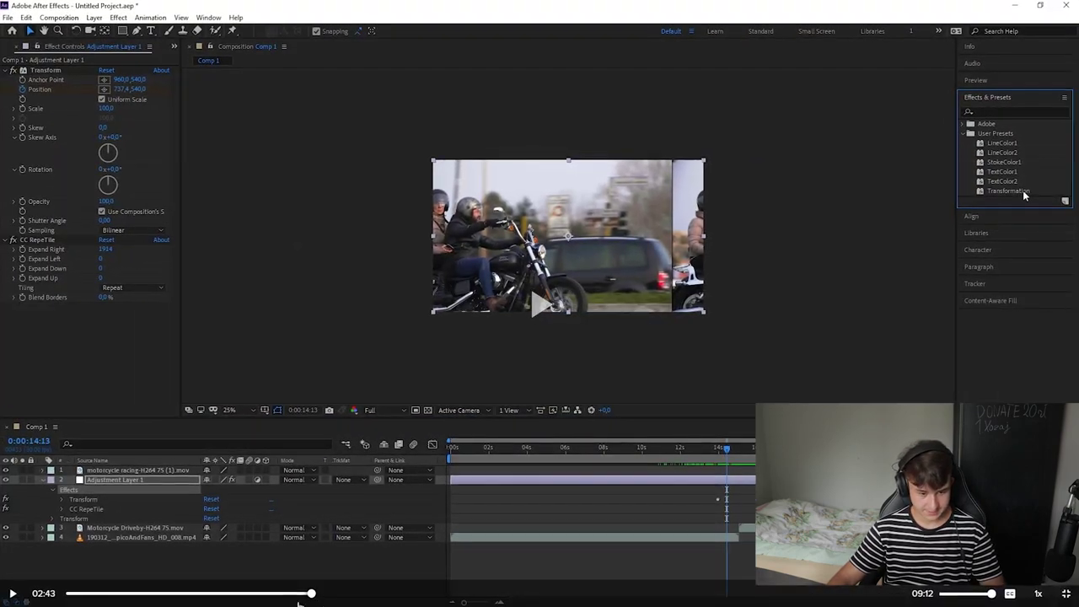
{"action": "left_click_drag", "start_coordinate": [299, 593], "coordinate": [262, 593]}
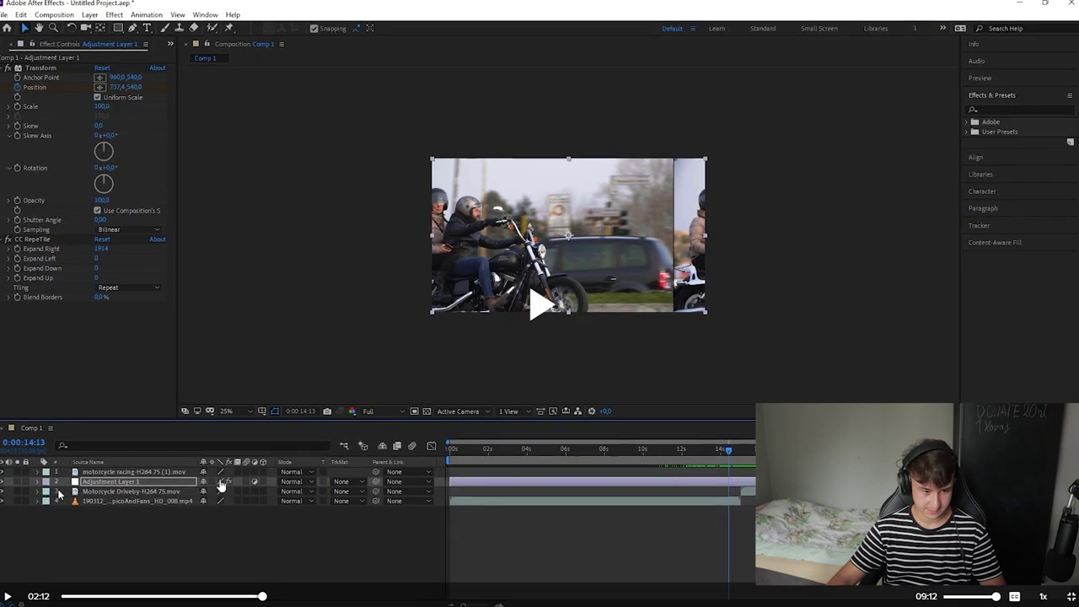
{"action": "left_click_drag", "start_coordinate": [262, 596], "coordinate": [239, 596]}
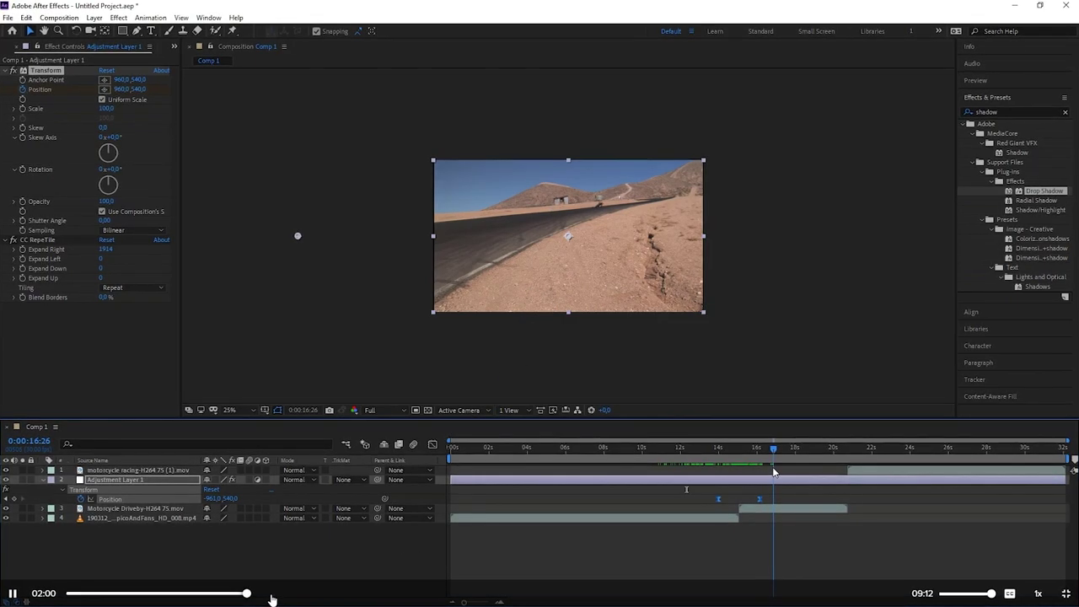
{"action": "left_click", "coordinate": [270, 593]}
{"action": "left_click", "coordinate": [327, 593]}
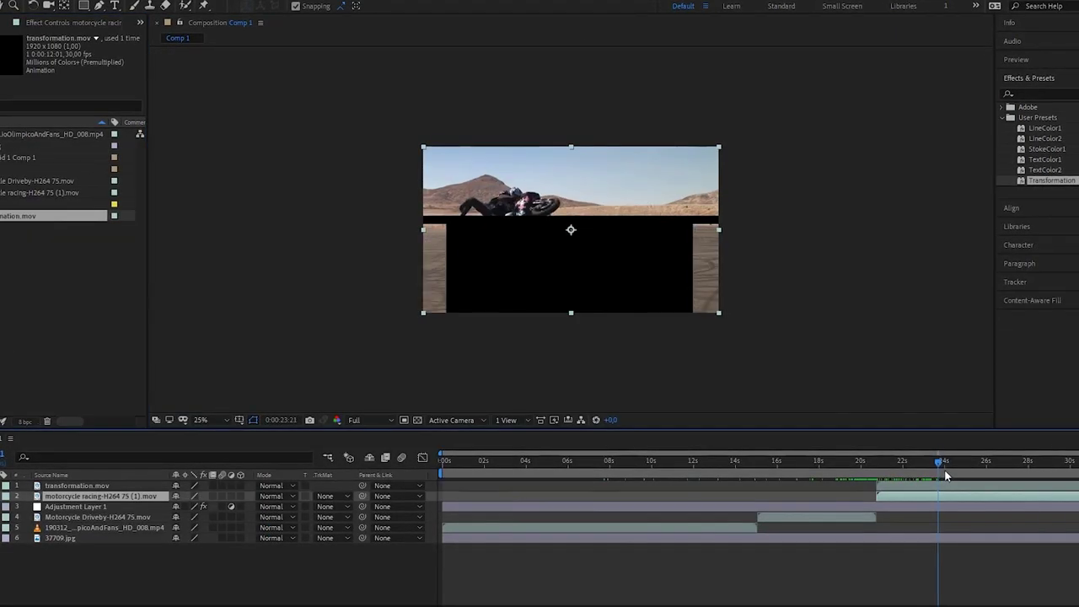
Pause the lesson on the transformation scene at 08:26
{"action": "left_click", "coordinate": [912, 426]}
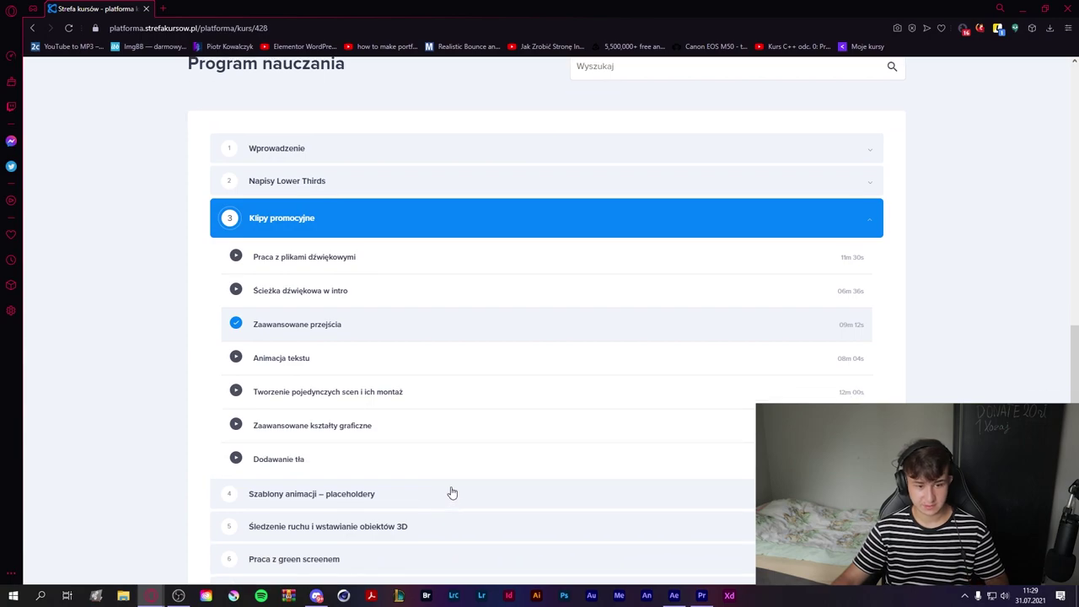
{"action": "scroll", "coordinate": [452, 493], "scroll_direction": "up", "scroll_amount": 4}
{"action": "scroll", "coordinate": [470, 501], "scroll_direction": "up", "scroll_amount": 3}
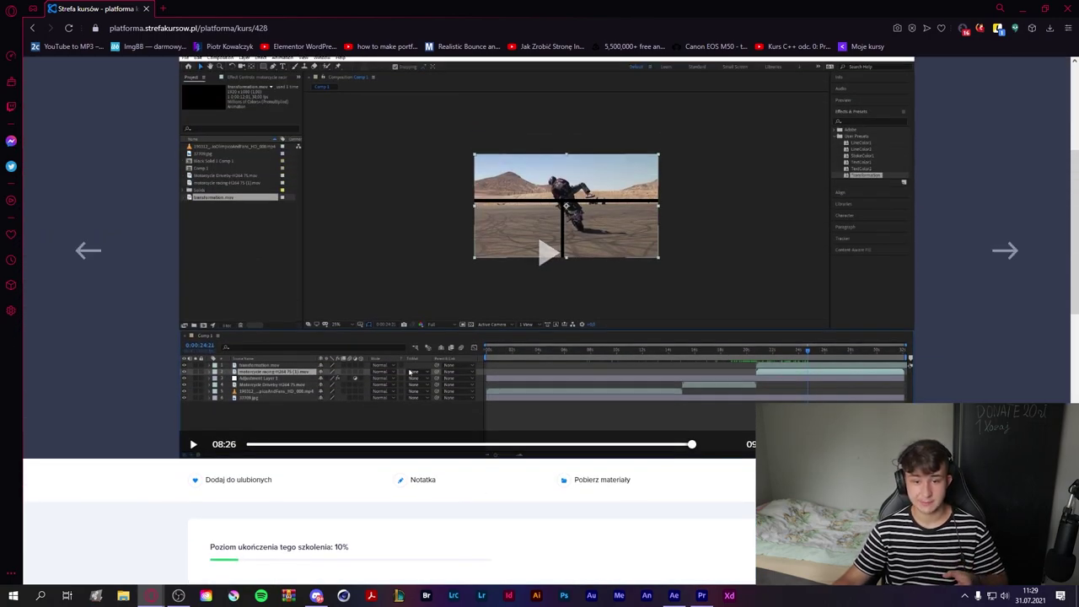
Skip the transitions lesson to its end at 09:02
{"action": "left_click_drag", "start_coordinate": [710, 445], "coordinate": [725, 445]}
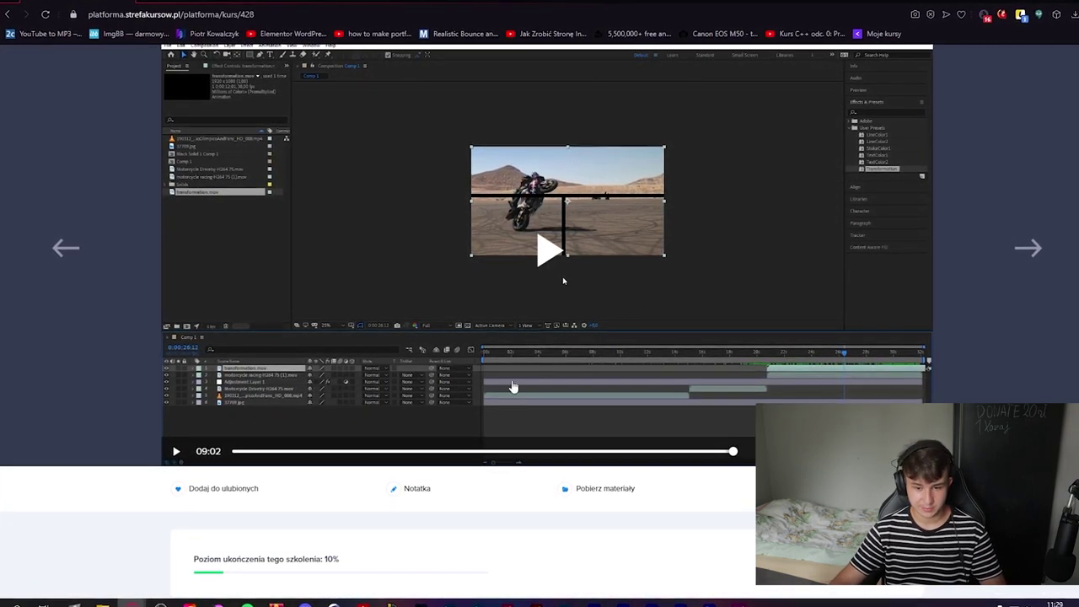
{"action": "scroll", "coordinate": [506, 388], "scroll_direction": "down", "scroll_amount": 2}
{"action": "scroll", "coordinate": [489, 458], "scroll_direction": "down", "scroll_amount": 2}
Collapse Klipy promocyjne and expand section 5, Śledzenie ruchu i wstawianie obiektów 3D
{"action": "scroll", "coordinate": [490, 456], "scroll_direction": "down", "scroll_amount": 3}
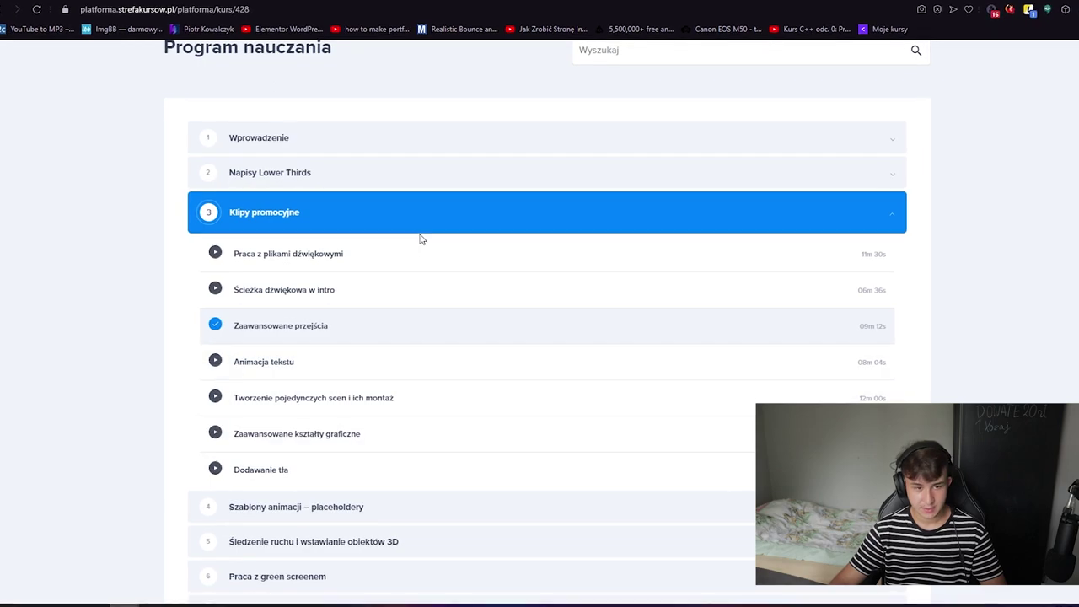
{"action": "left_click", "coordinate": [378, 218]}
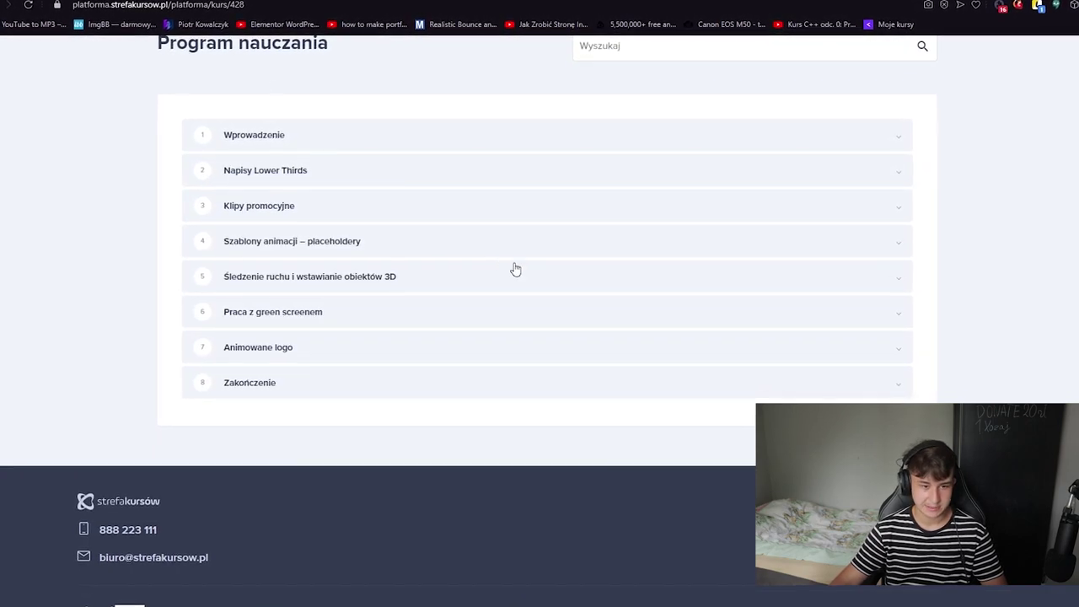
{"action": "left_click", "coordinate": [399, 289]}
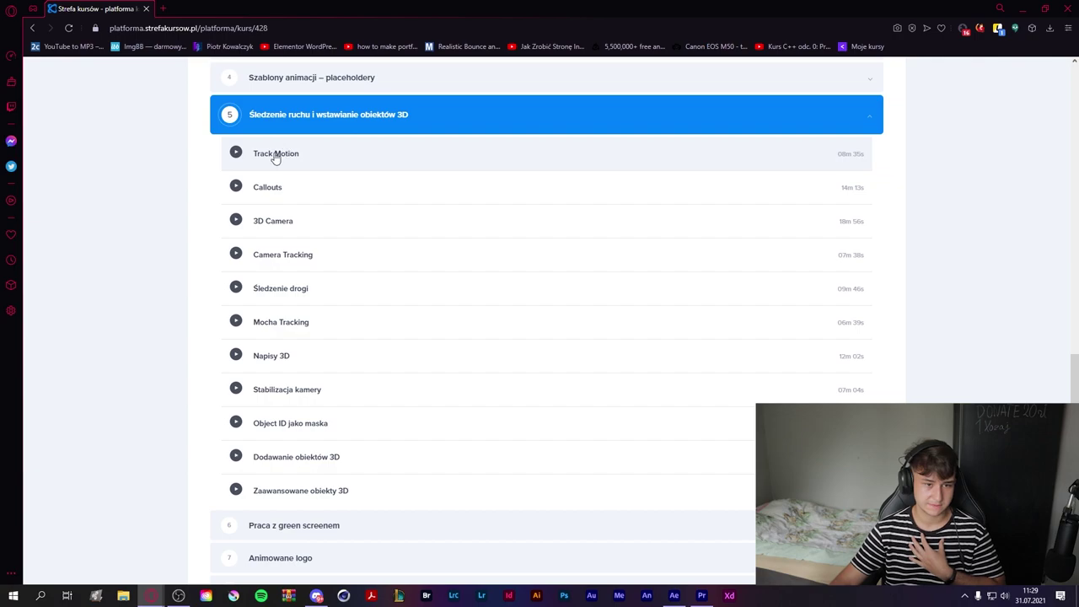
Play Camera Tracking full screen, pause at 00:40, resume, then skip ahead to about 01:54
{"action": "left_click", "coordinate": [322, 264]}
{"action": "double_click", "coordinate": [469, 281]}
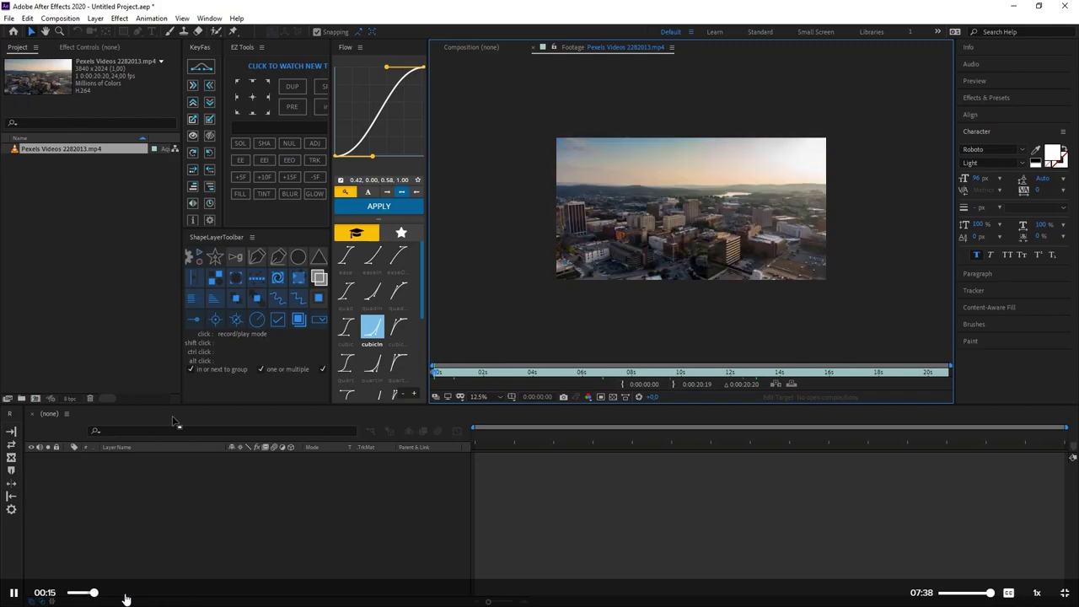
{"action": "left_click", "coordinate": [412, 448]}
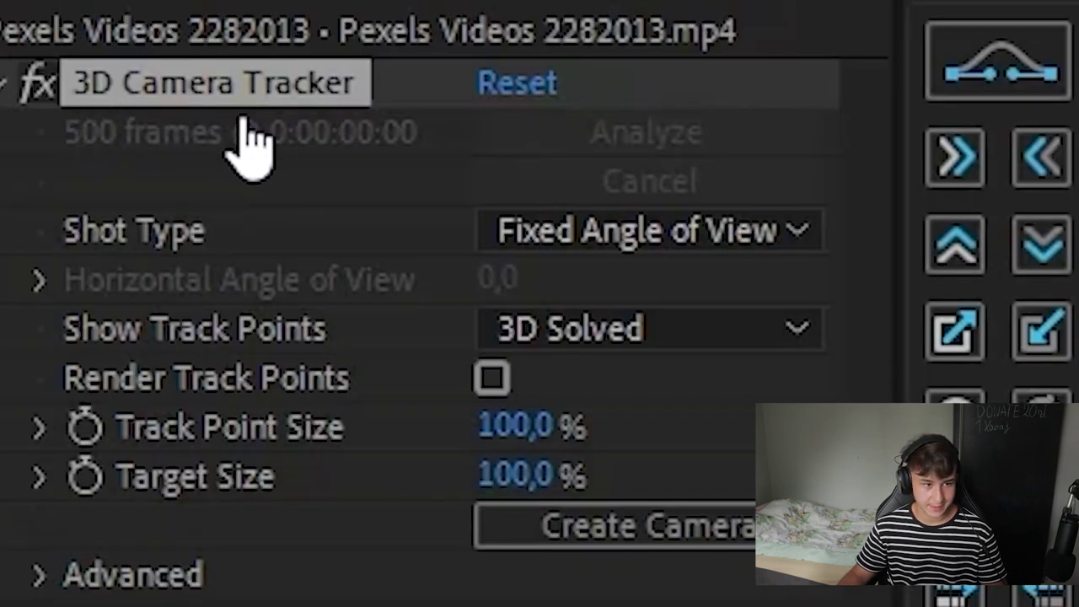
{"action": "left_click", "coordinate": [641, 373]}
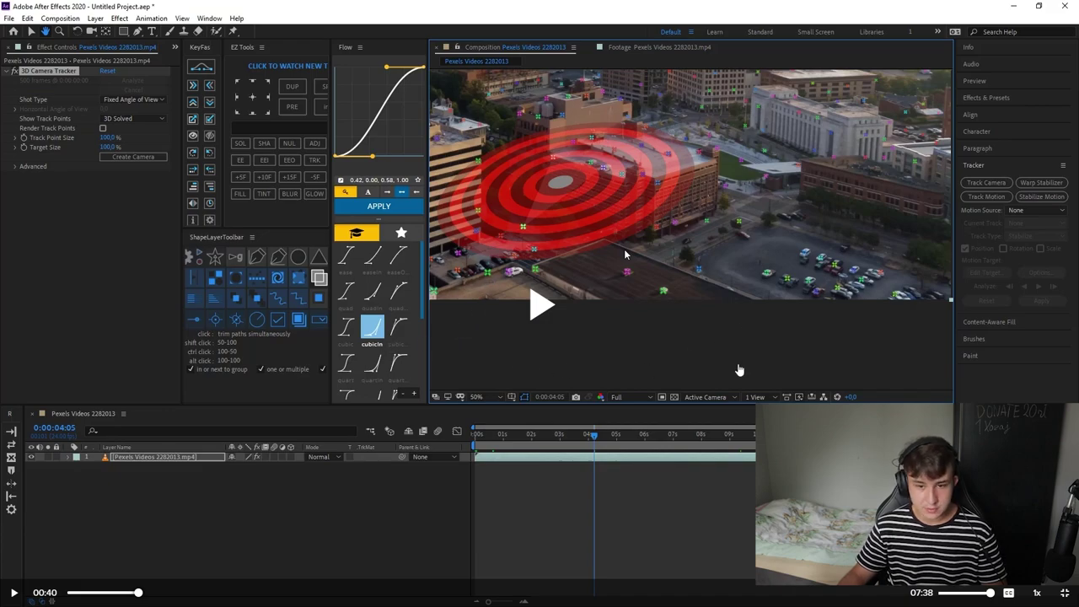
{"action": "left_click", "coordinate": [624, 249]}
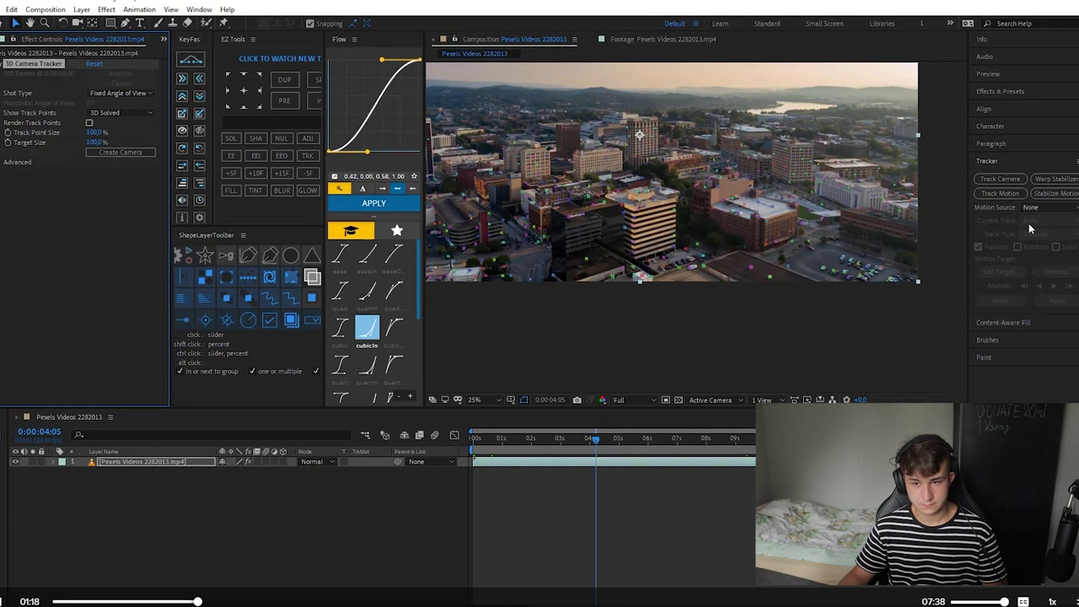
{"action": "left_click", "coordinate": [262, 602]}
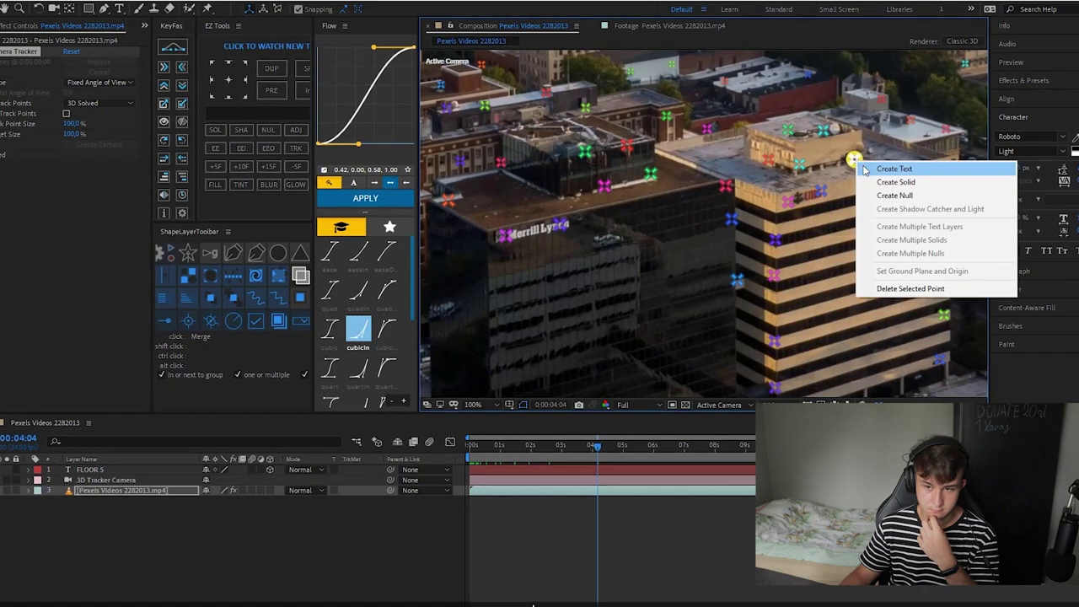
Exit full screen and leave Camera Tracking paused at 04:36 on the FLOOR 5 callout
{"action": "left_click", "coordinate": [894, 195]}
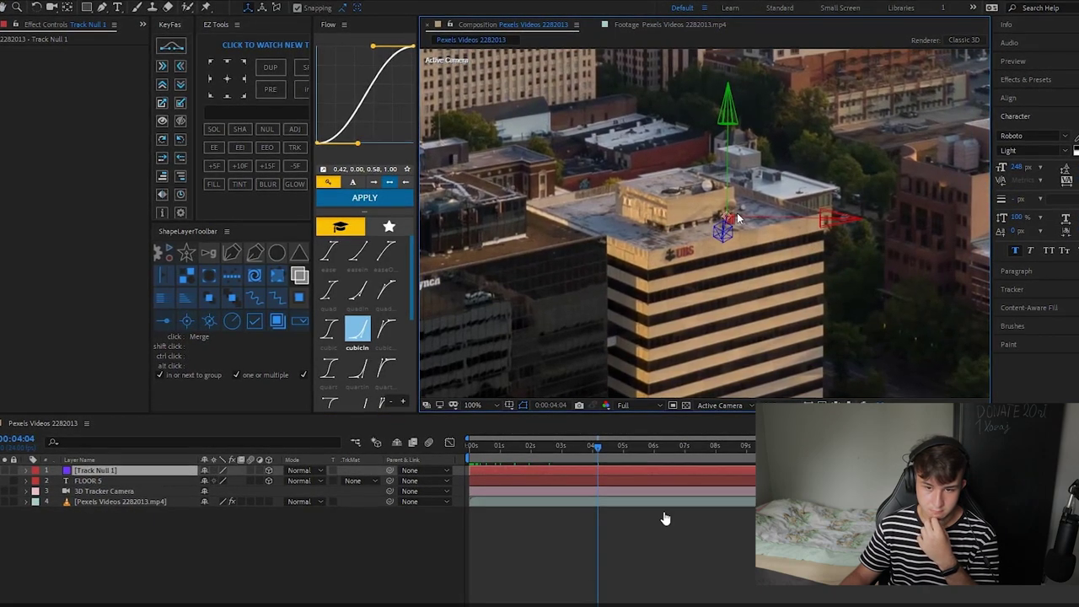
{"action": "key", "text": "ctrl+0"}
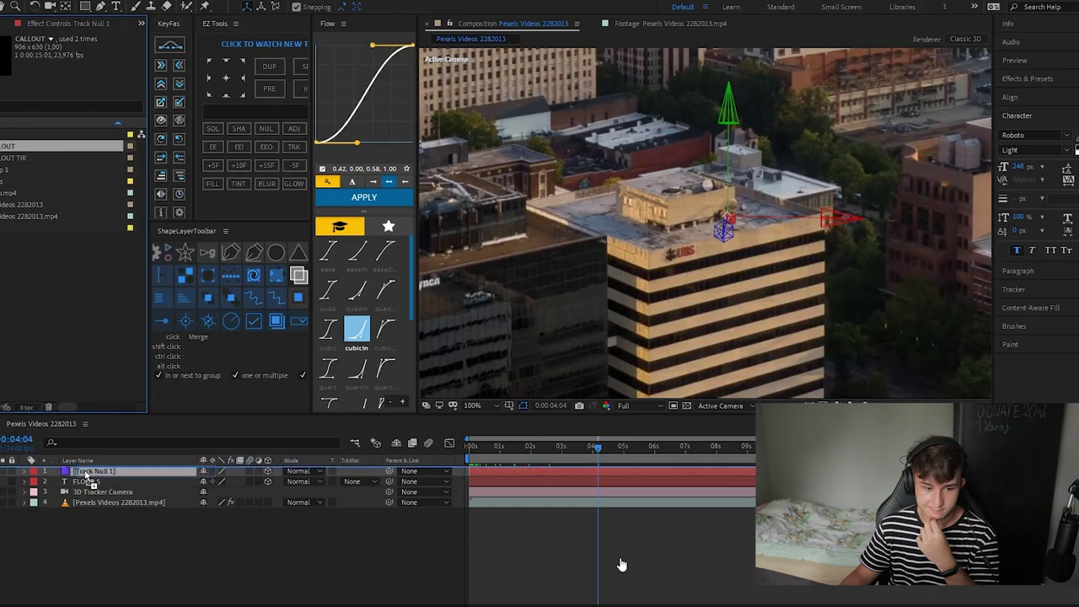
{"action": "left_click_drag", "start_coordinate": [85, 476], "coordinate": [85, 473]}
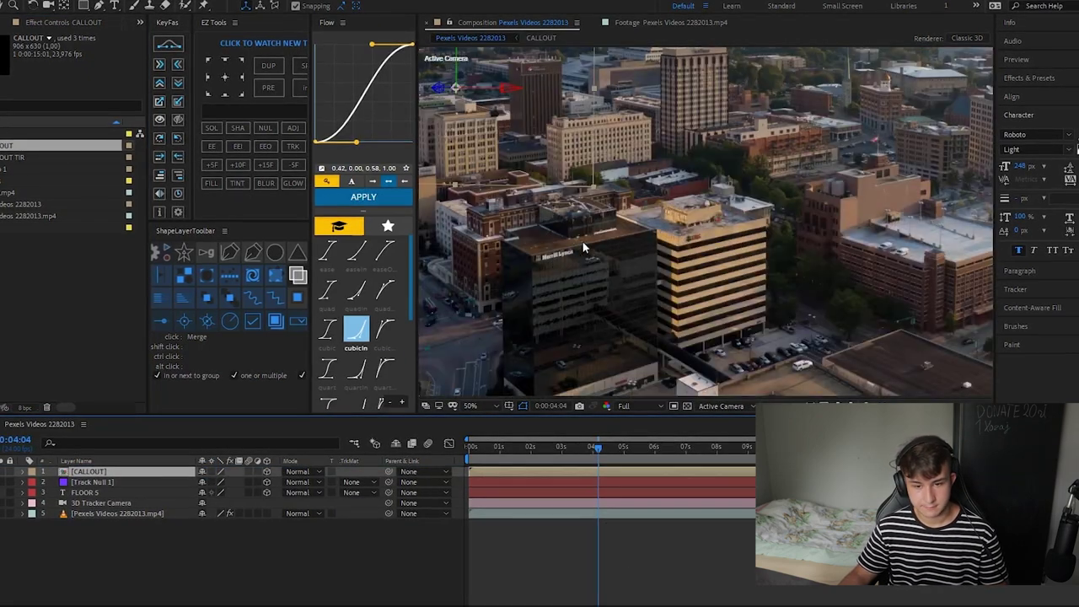
{"action": "scroll", "coordinate": [509, 227], "scroll_direction": "down", "scroll_amount": 4}
{"action": "left_click", "coordinate": [87, 482]}
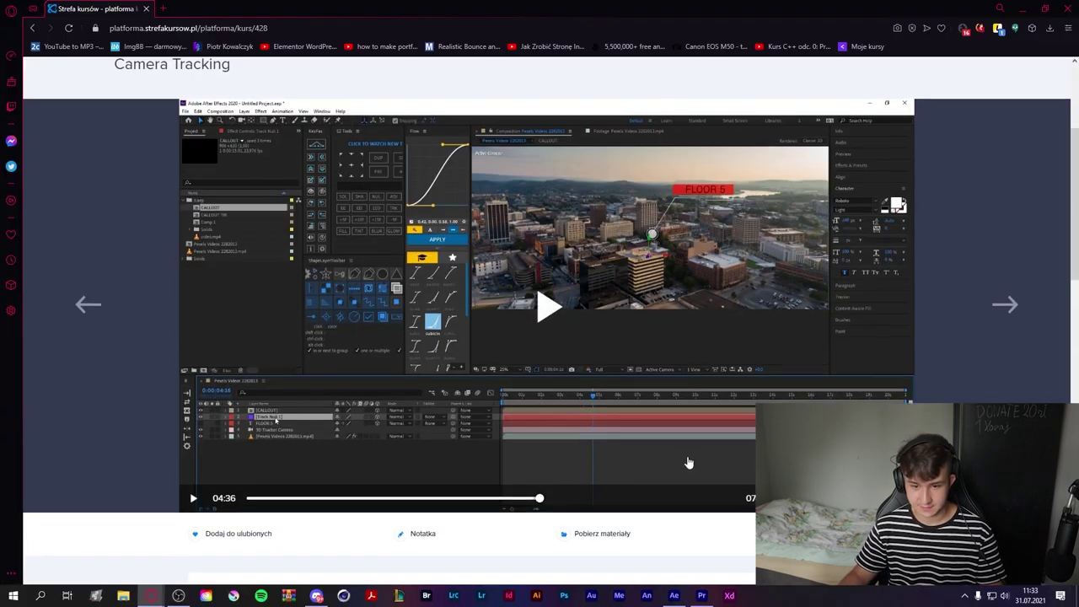
{"action": "scroll", "coordinate": [684, 455], "scroll_direction": "down", "scroll_amount": 3}
{"action": "scroll", "coordinate": [679, 443], "scroll_direction": "down", "scroll_amount": 2}
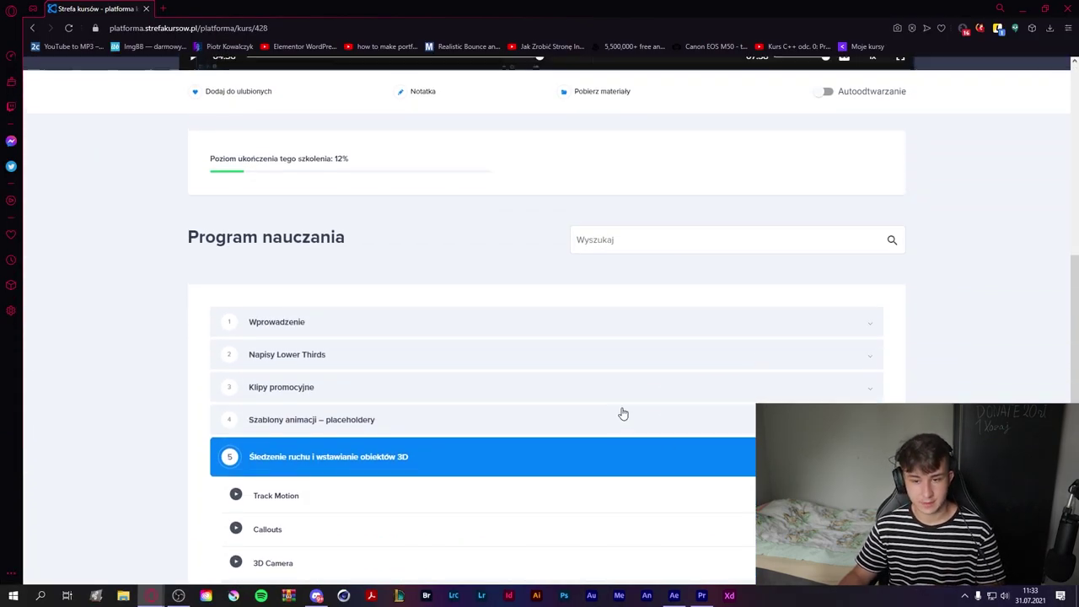
{"action": "scroll", "coordinate": [621, 412], "scroll_direction": "up", "scroll_amount": 6}
{"action": "scroll", "coordinate": [564, 471], "scroll_direction": "down", "scroll_amount": 1}
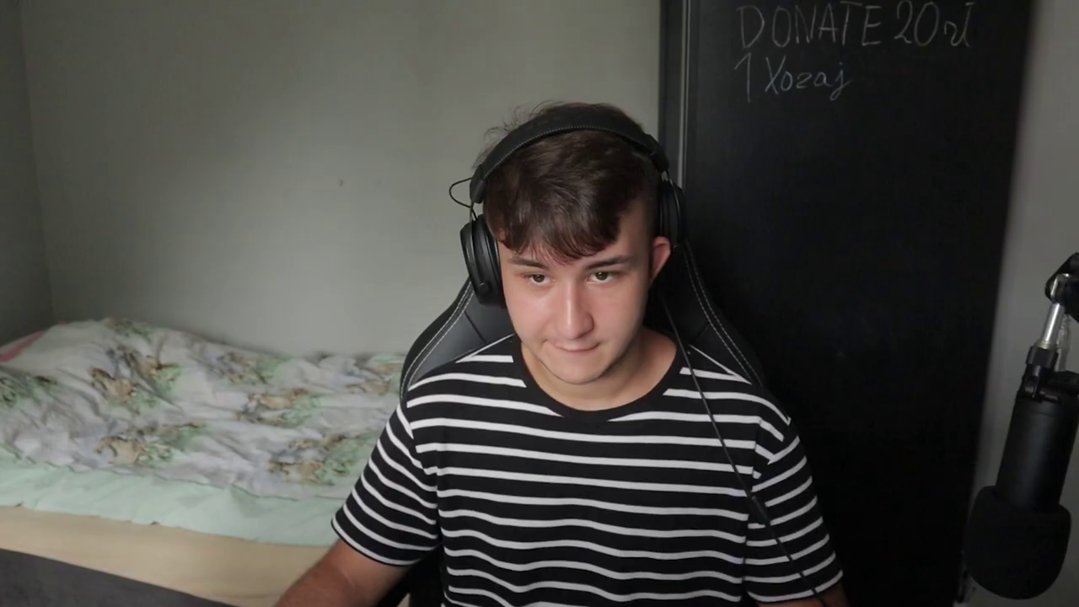